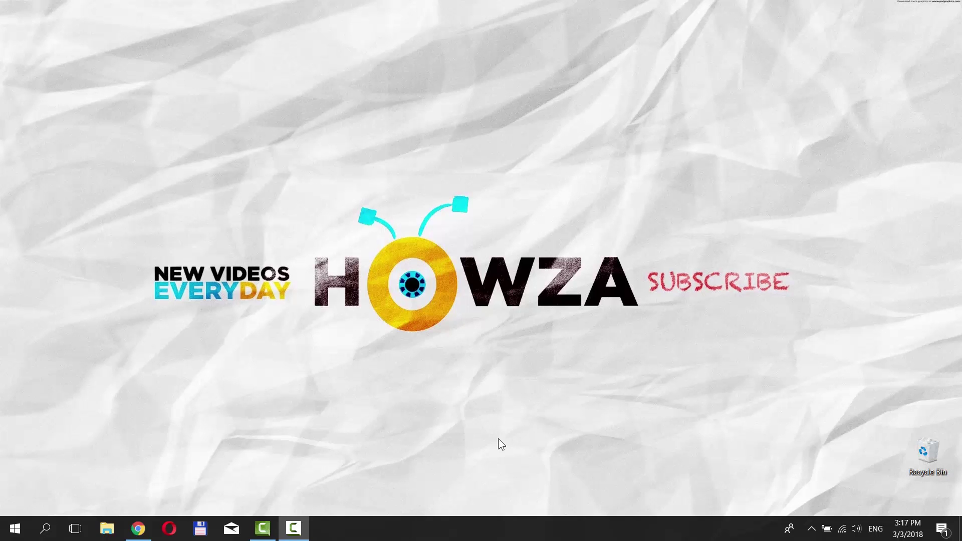
# - Open the channel's About page in Opera and add an empty custom link row
pyautogui.click(169, 528)
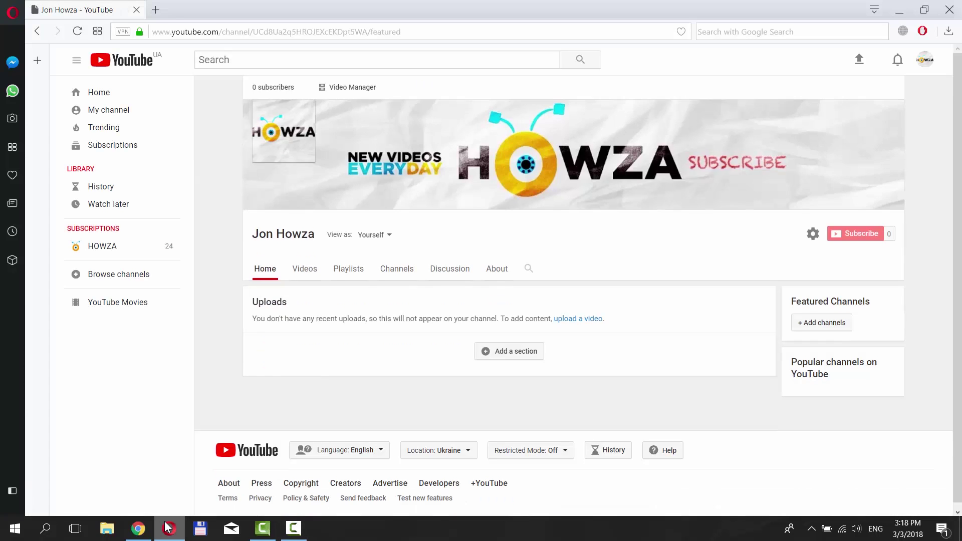
pyautogui.click(503, 274)
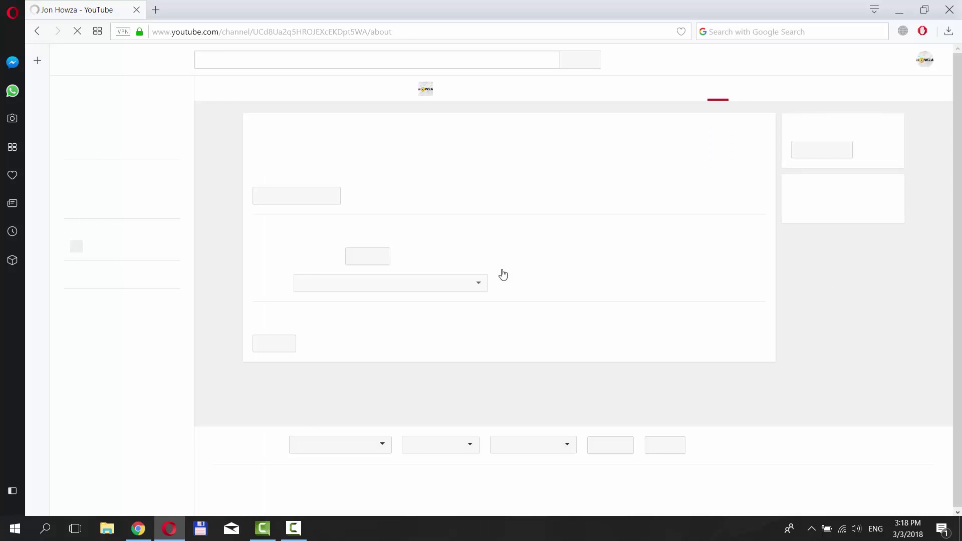
pyautogui.click(290, 331)
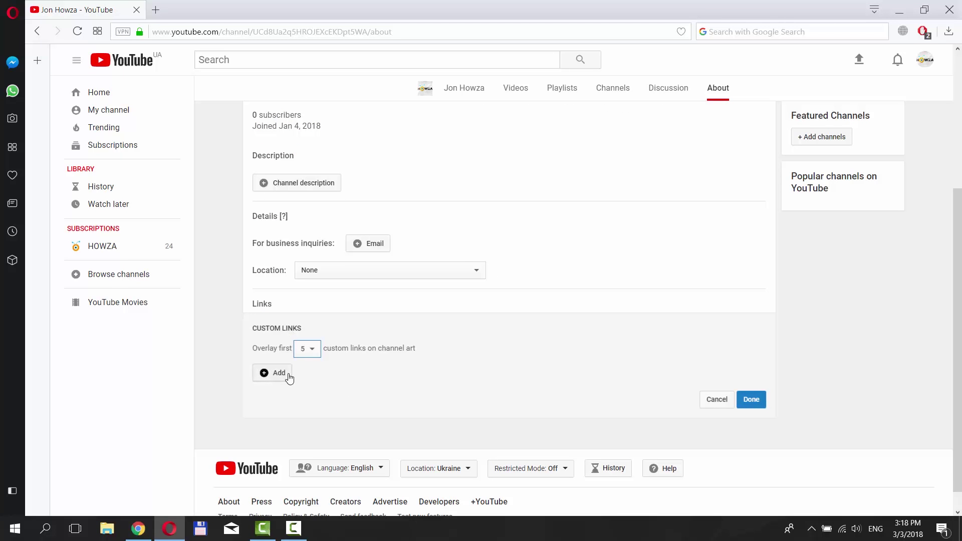
pyautogui.click(288, 374)
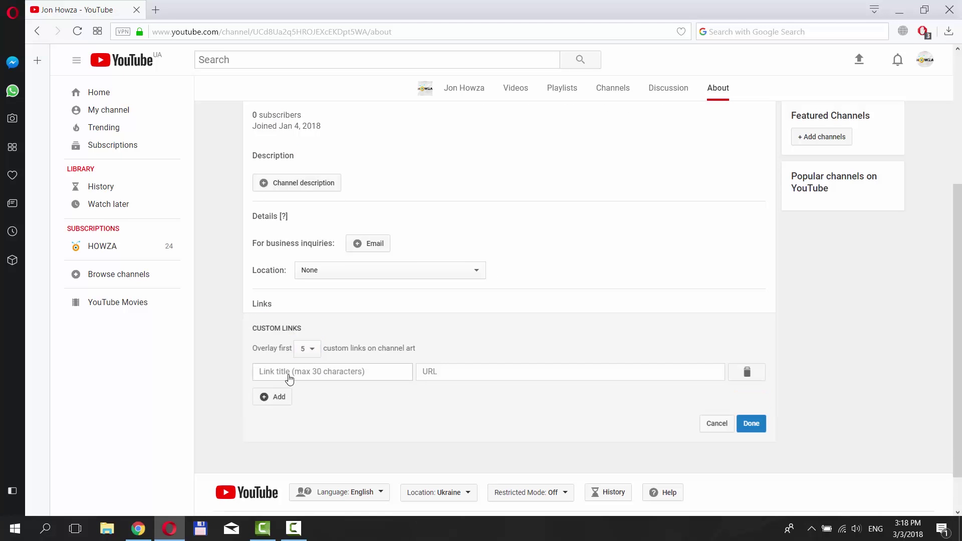
pyautogui.click(155, 10)
pyautogui.write('twitter.com')
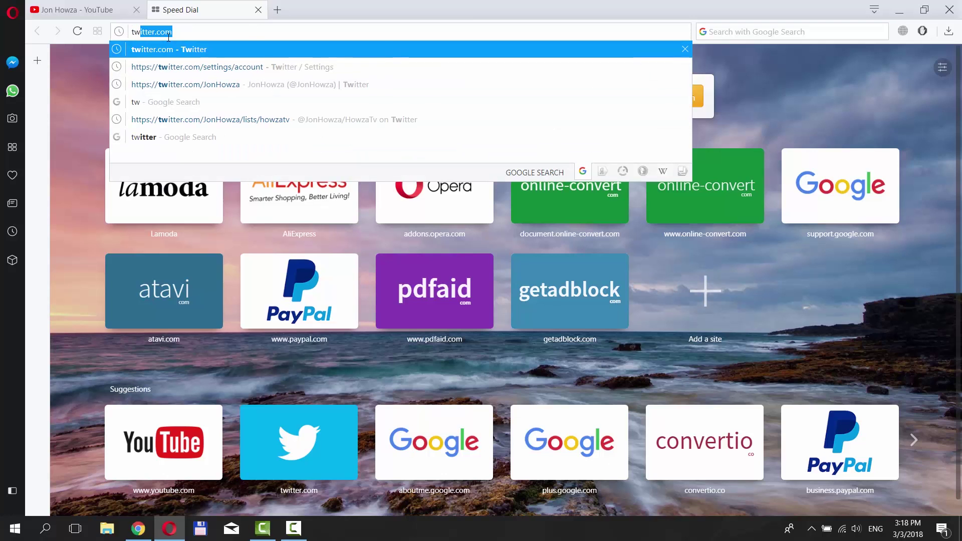
# - Copy the JonHowza Twitter profile address and return to the YouTube tab
pyautogui.press('Return')
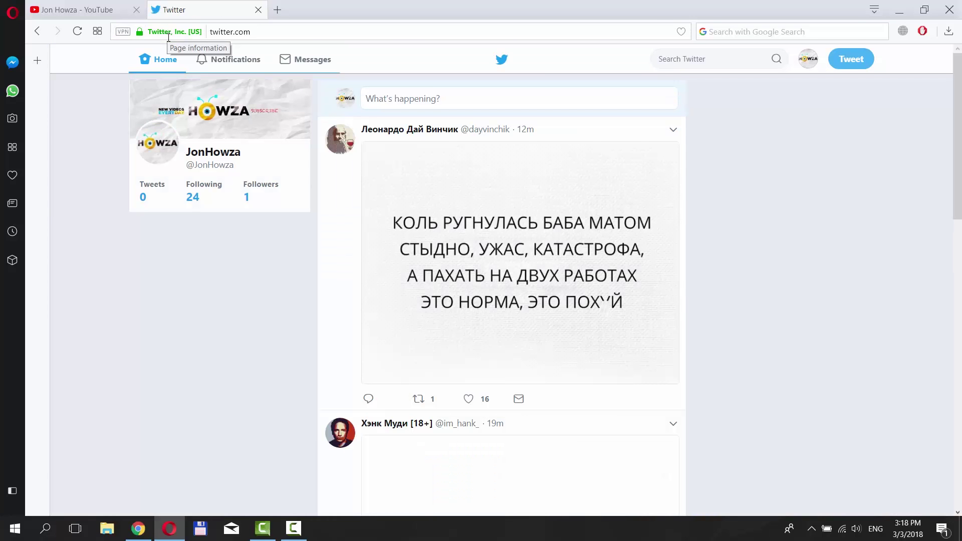
pyautogui.click(806, 61)
pyautogui.click(743, 123)
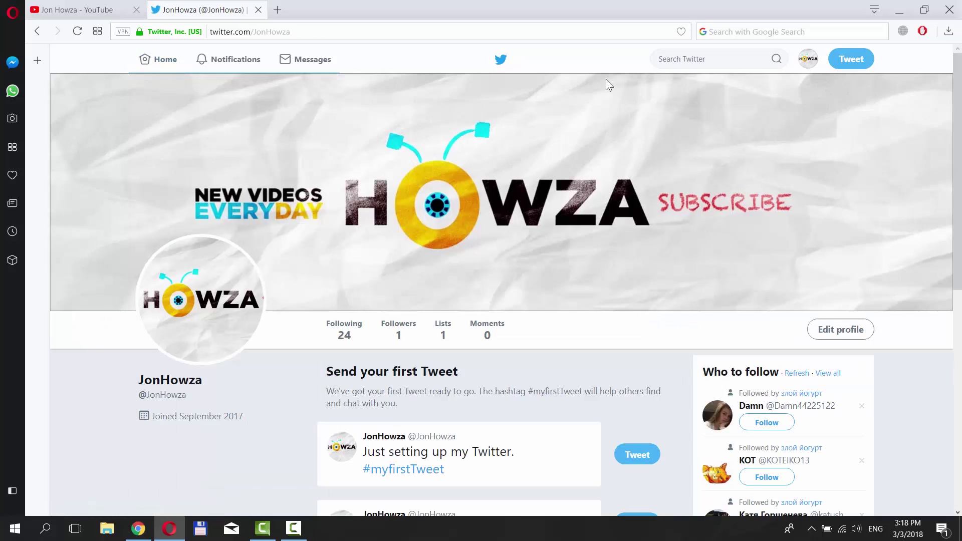
pyautogui.click(268, 31)
pyautogui.rightClick(268, 30)
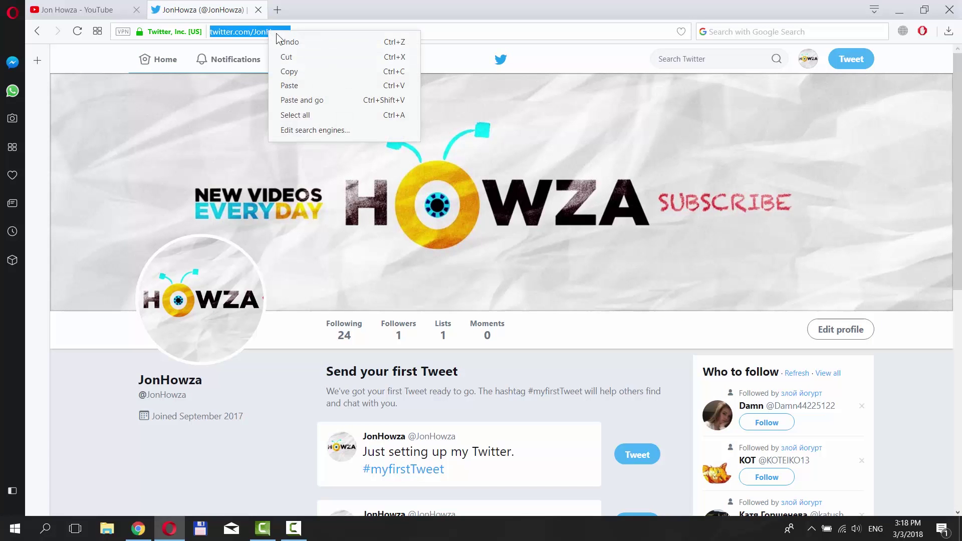
pyautogui.click(288, 70)
pyautogui.click(102, 12)
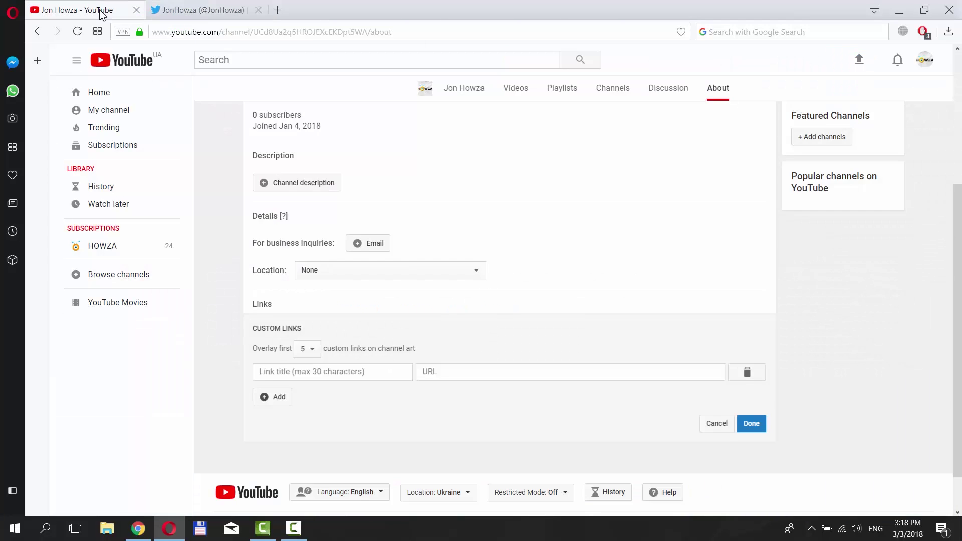
# - Paste the twitter.com/JonHowza URL, title the link 'Twitter', and save it
pyautogui.click(440, 371)
pyautogui.rightClick(440, 371)
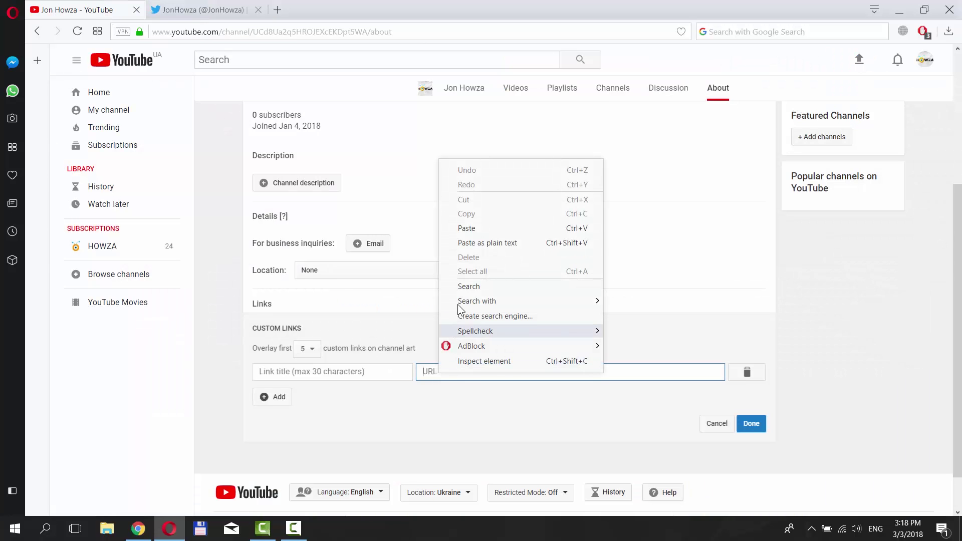
pyautogui.click(467, 227)
pyautogui.click(364, 374)
pyautogui.write('Twitter')
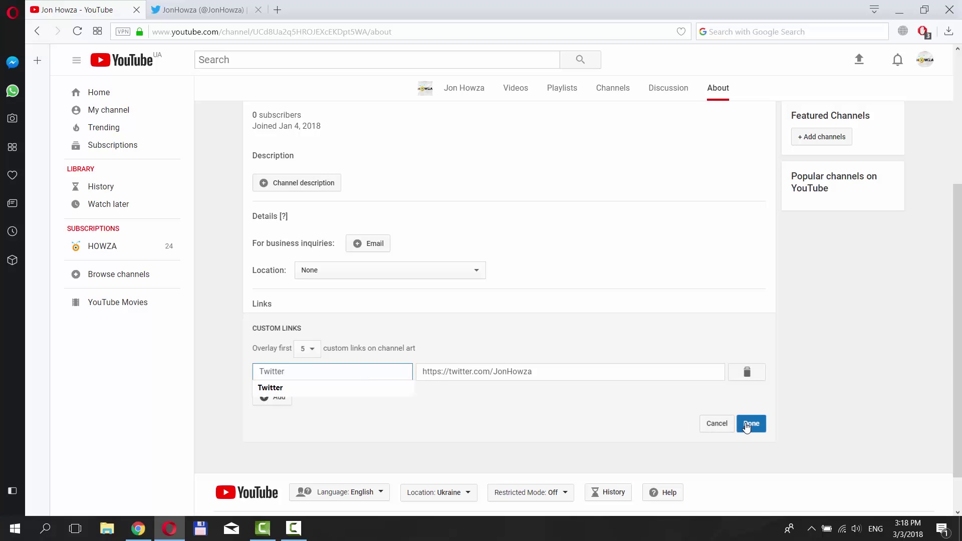
pyautogui.click(750, 424)
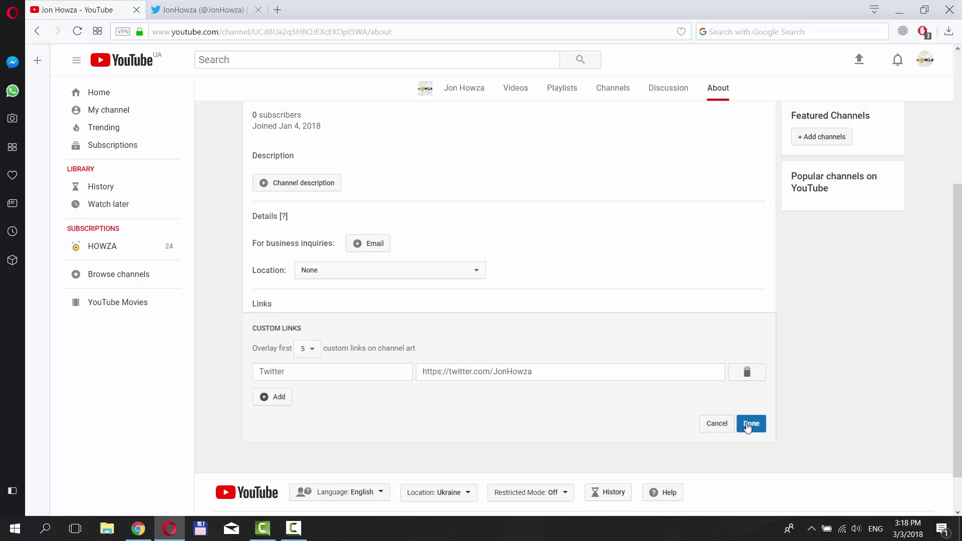
# - Close the Twitter tab and view the channel Home page showing the Twitter banner button
pyautogui.click(256, 10)
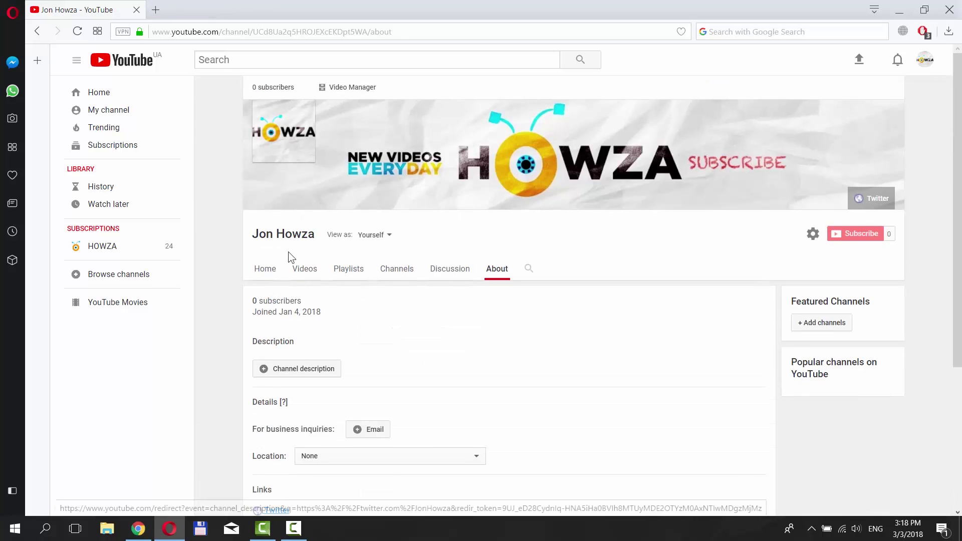
pyautogui.click(278, 267)
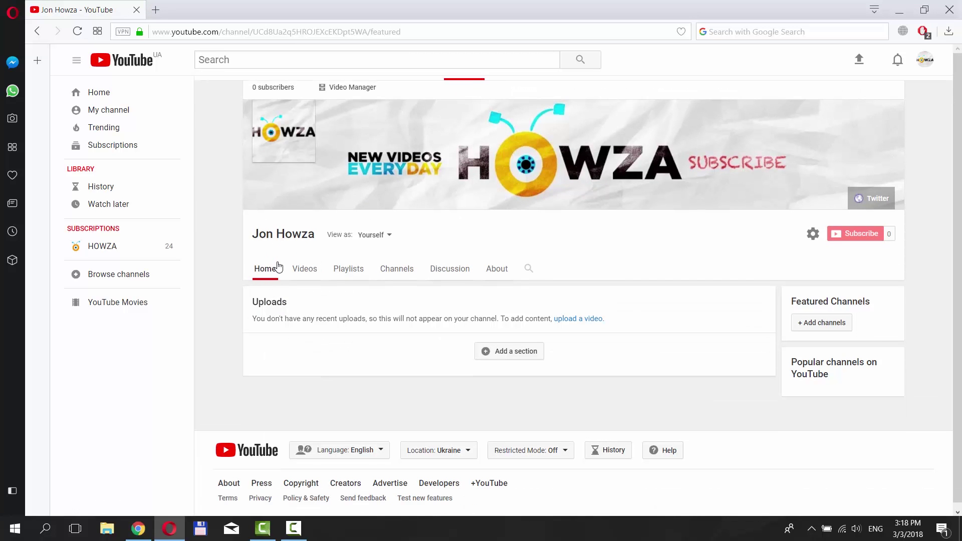